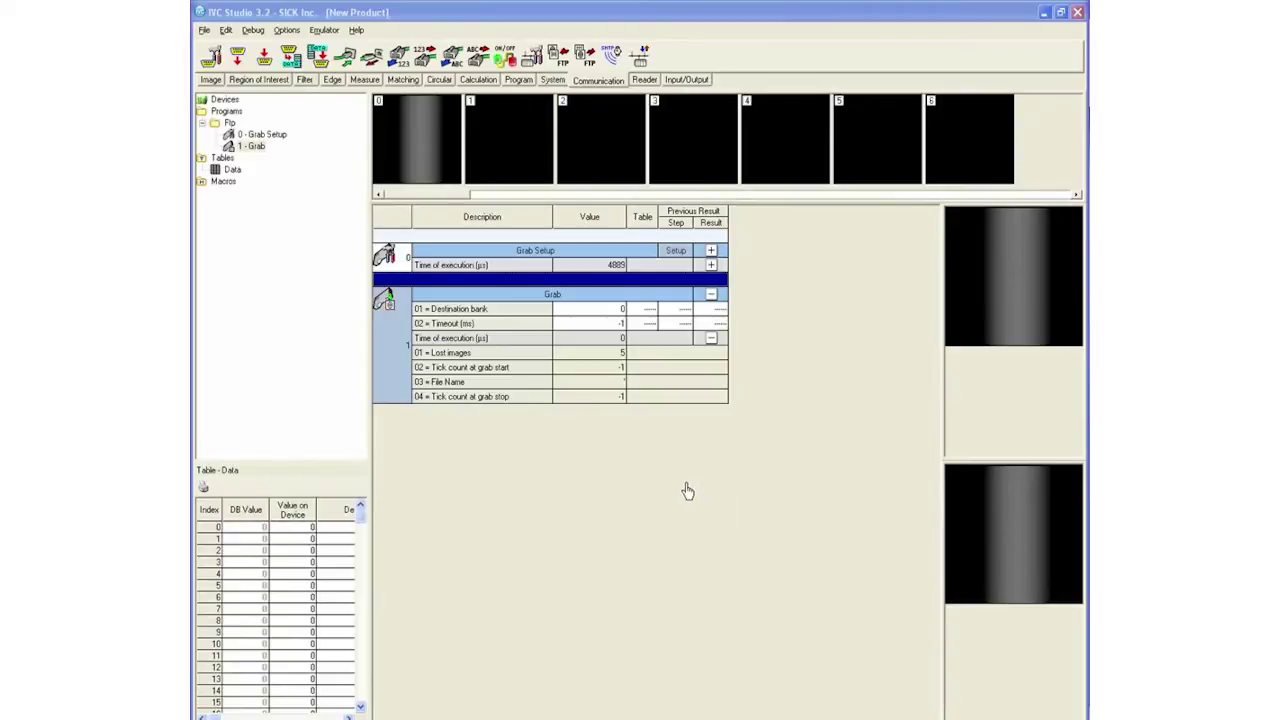
# Launch FileZilla Server Interface from the Start menu's FileZilla Server programs folder
pyautogui.press('super')
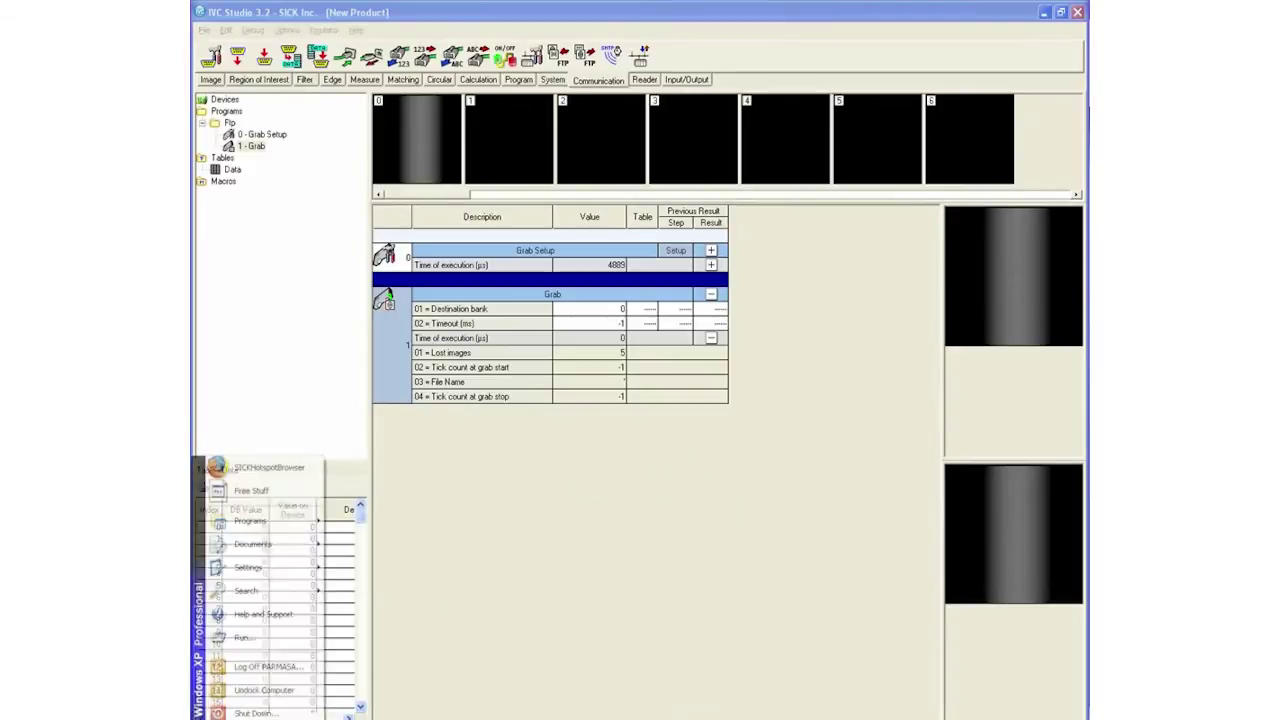
pyautogui.moveTo(250, 521)
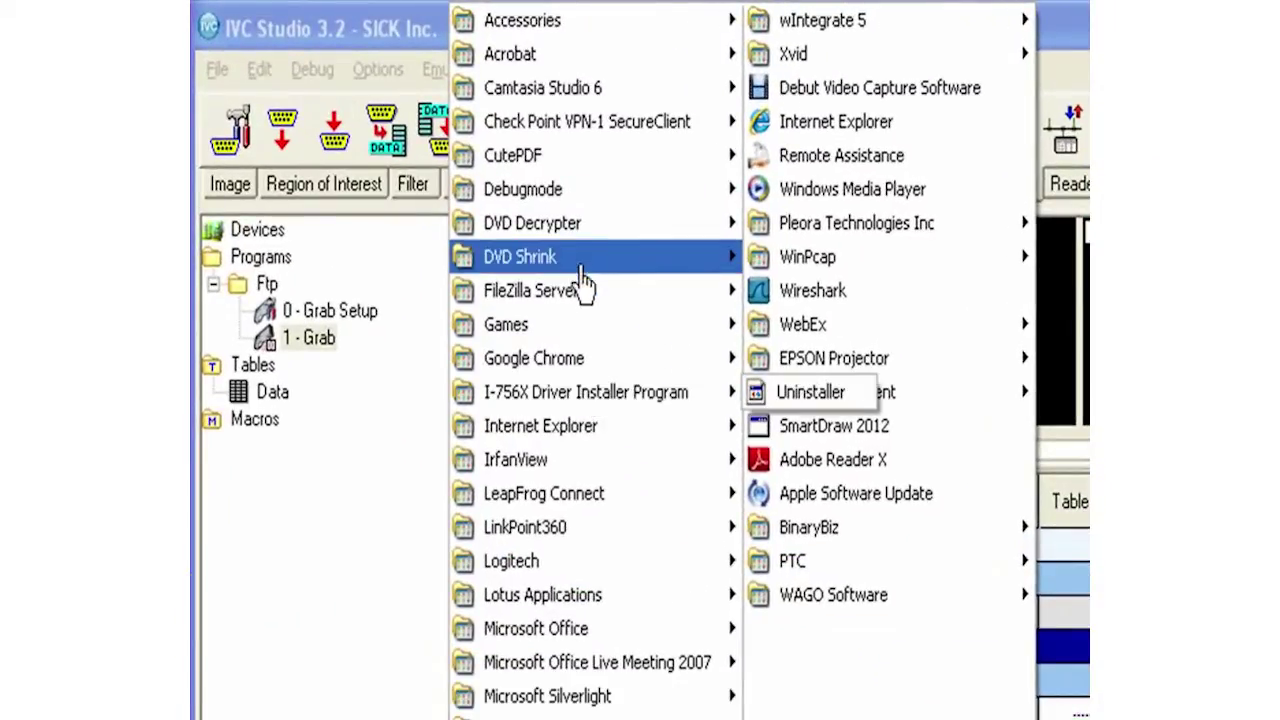
pyautogui.moveTo(590, 172)
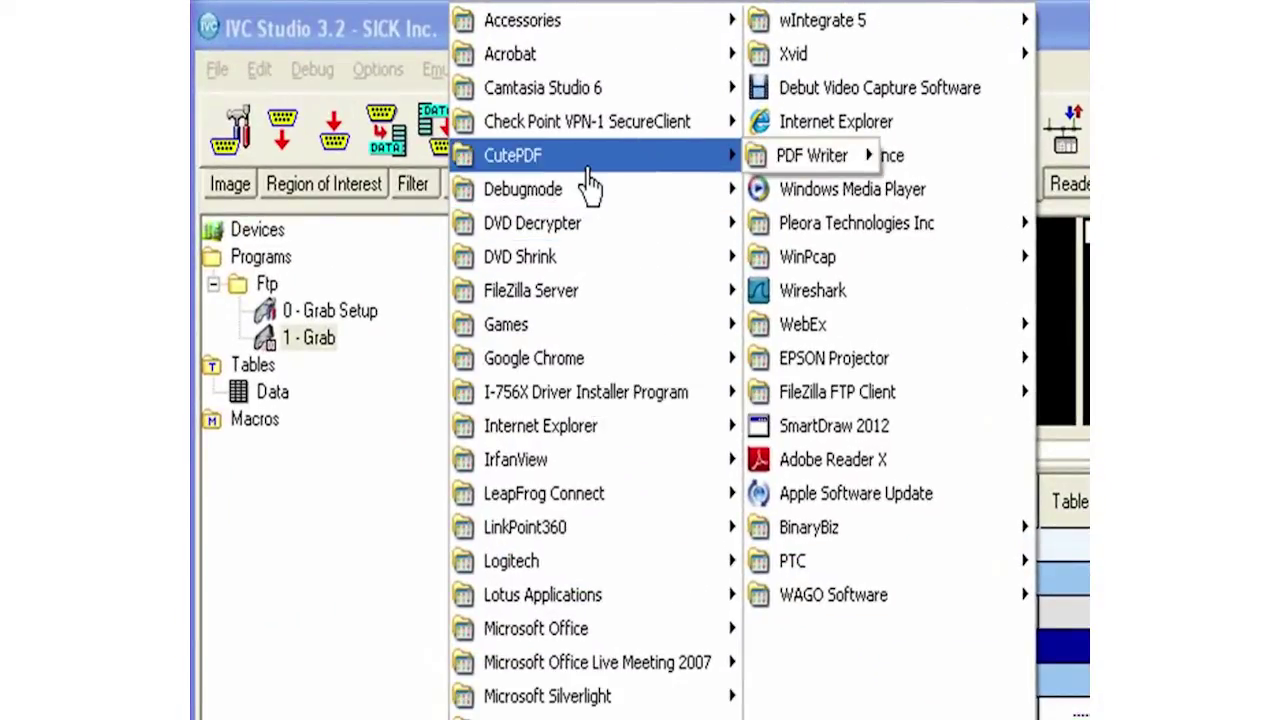
pyautogui.moveTo(594, 305)
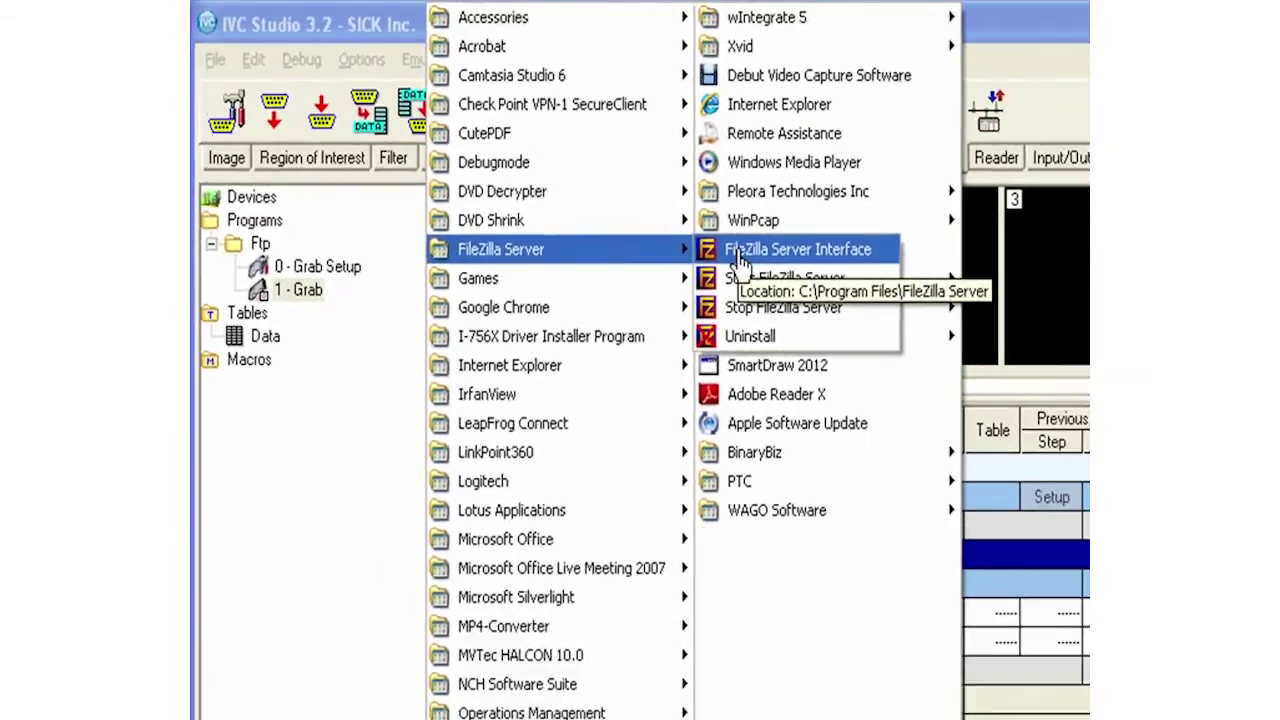
pyautogui.click(790, 300)
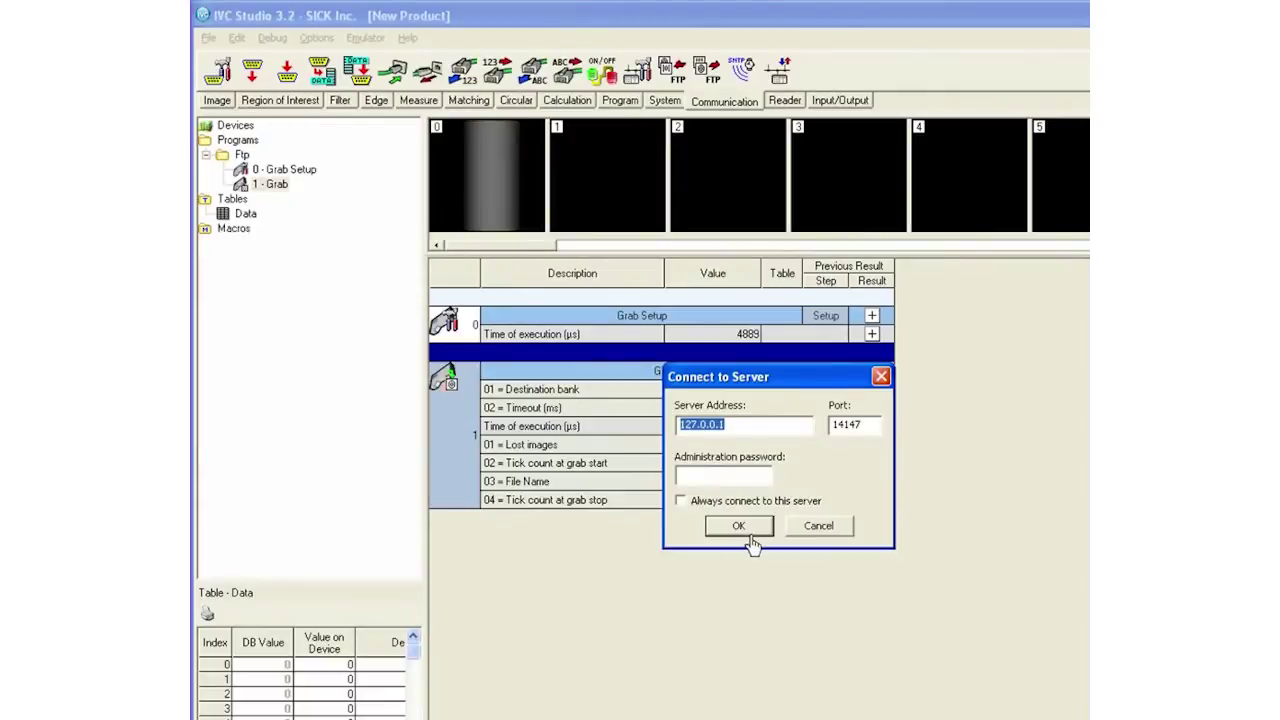
# Connect to the local server 127.0.0.1 on port 14147 and open the Users settings
pyautogui.click(738, 525)
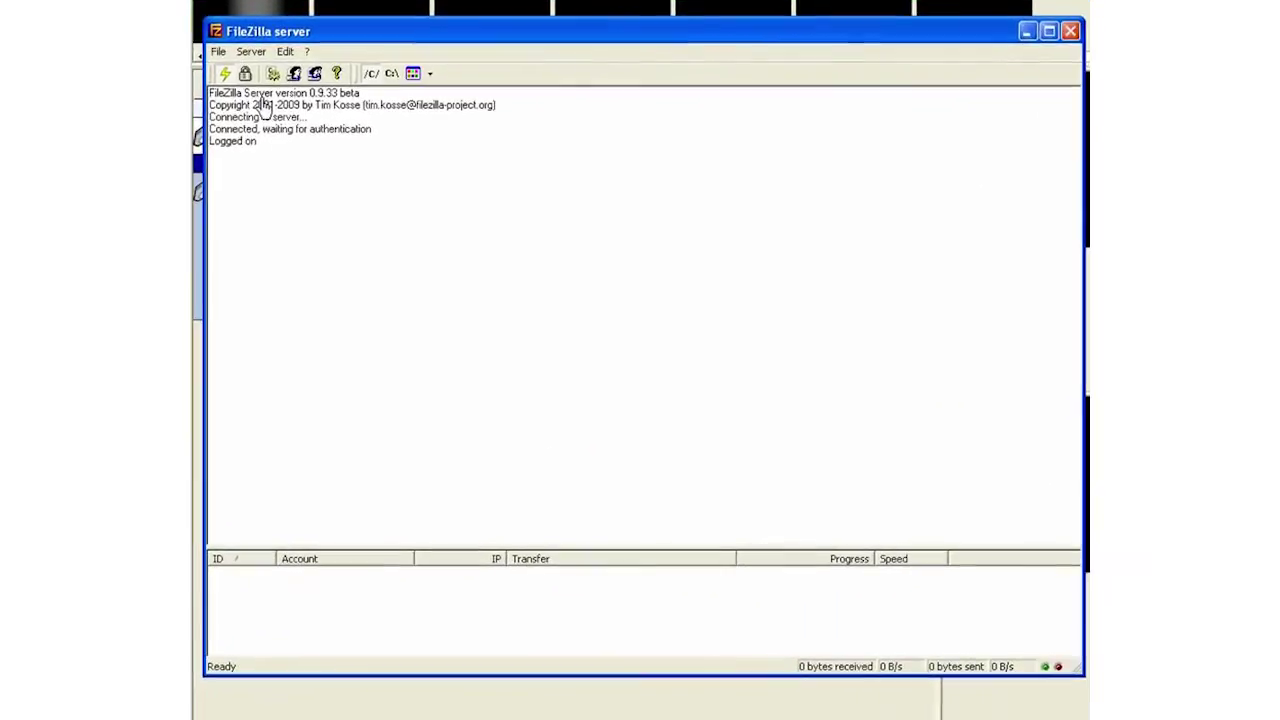
pyautogui.click(286, 55)
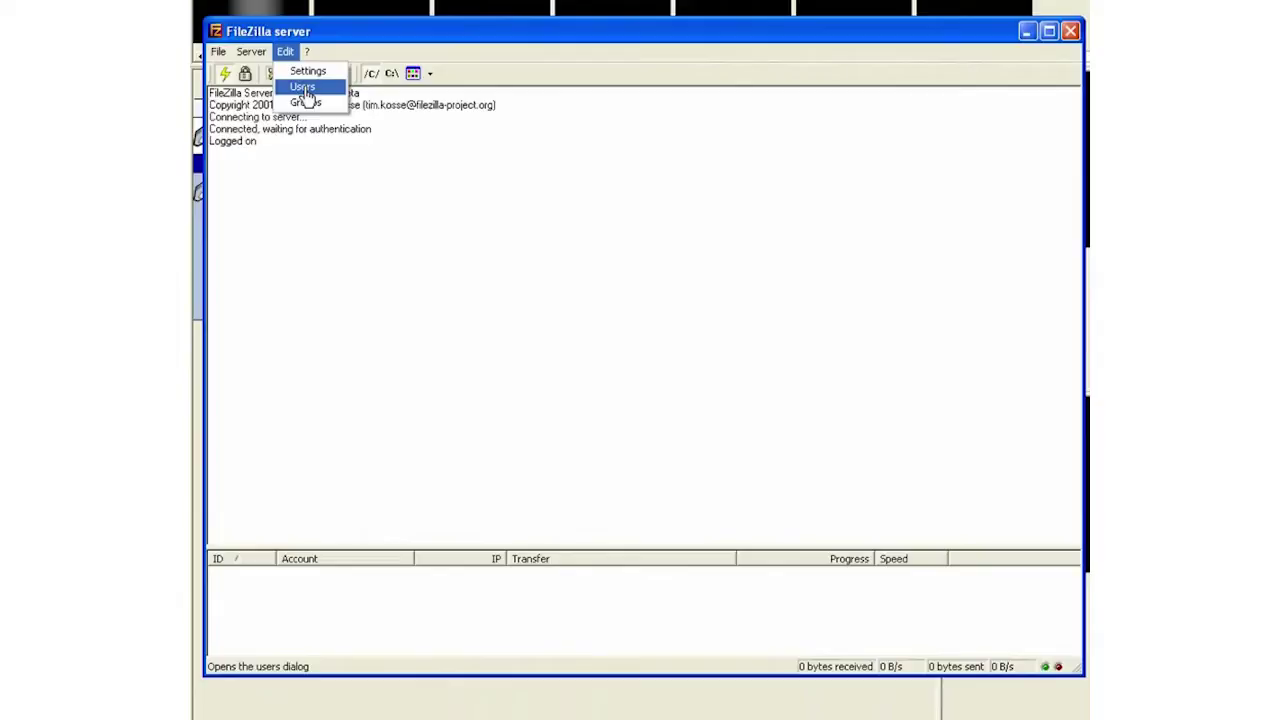
pyautogui.click(304, 89)
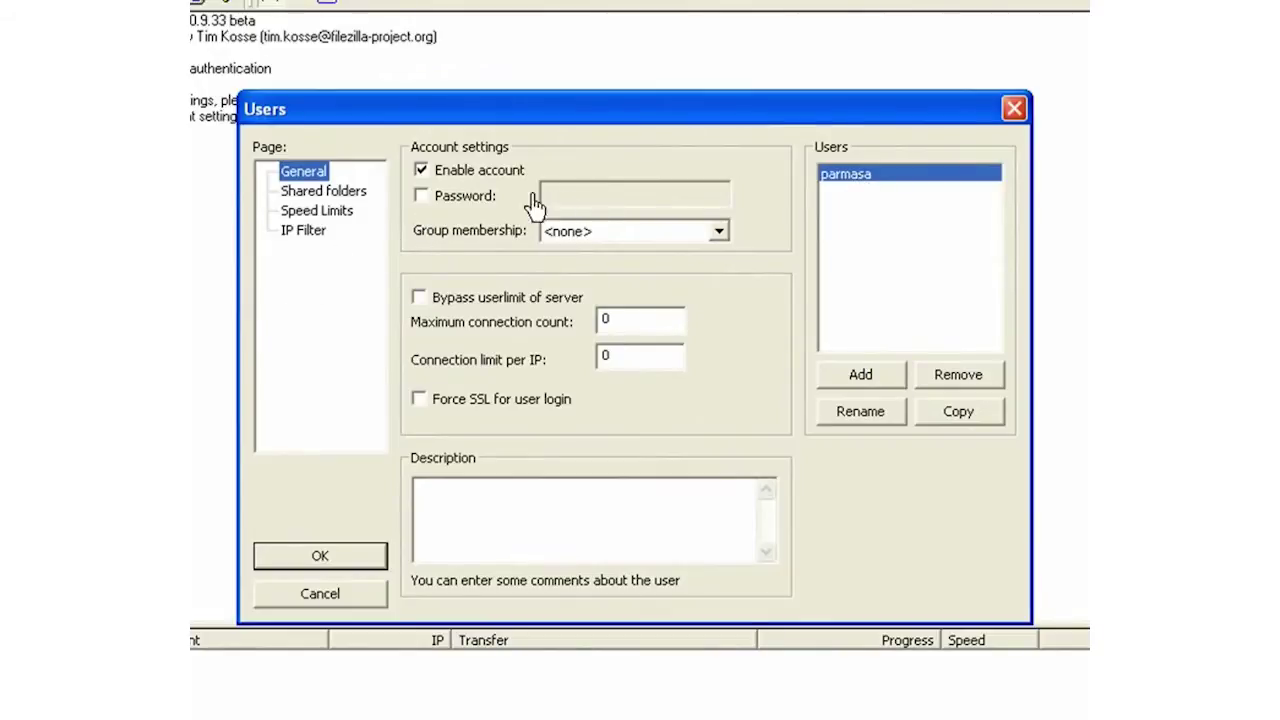
# Check the user's shared folder C:\Inspector FTP and save the user settings
pyautogui.click(349, 206)
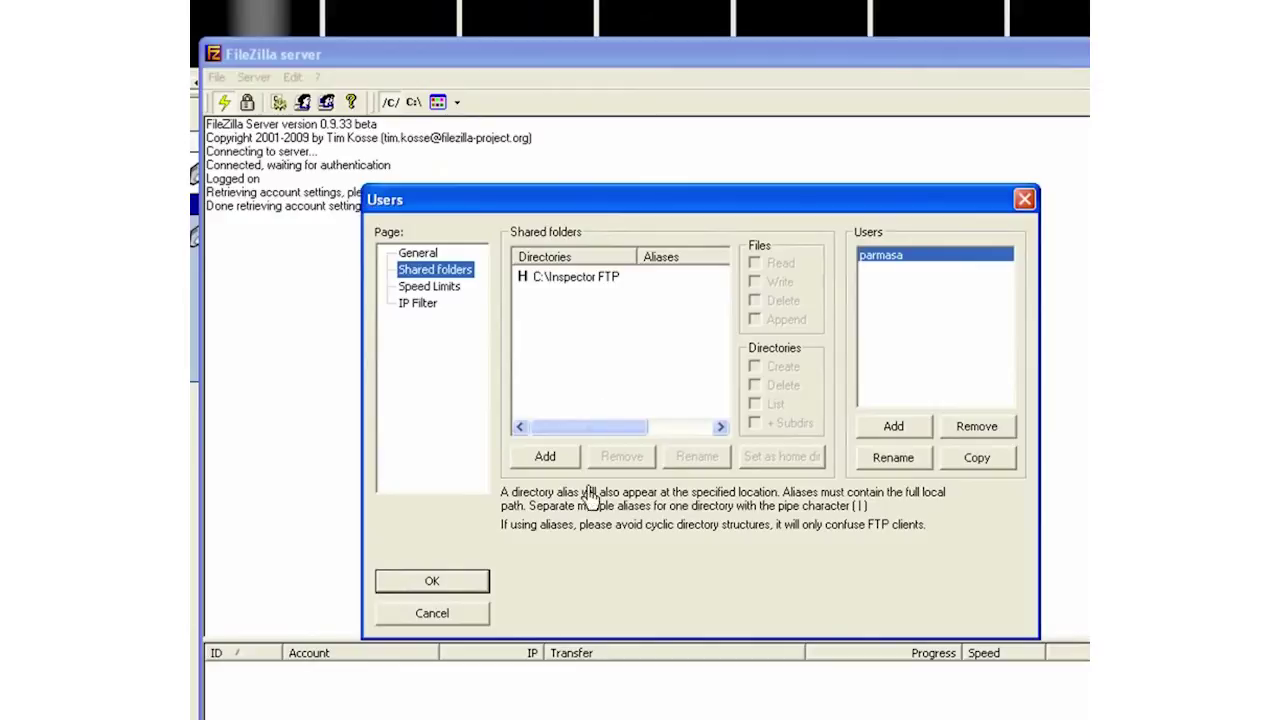
pyautogui.click(448, 588)
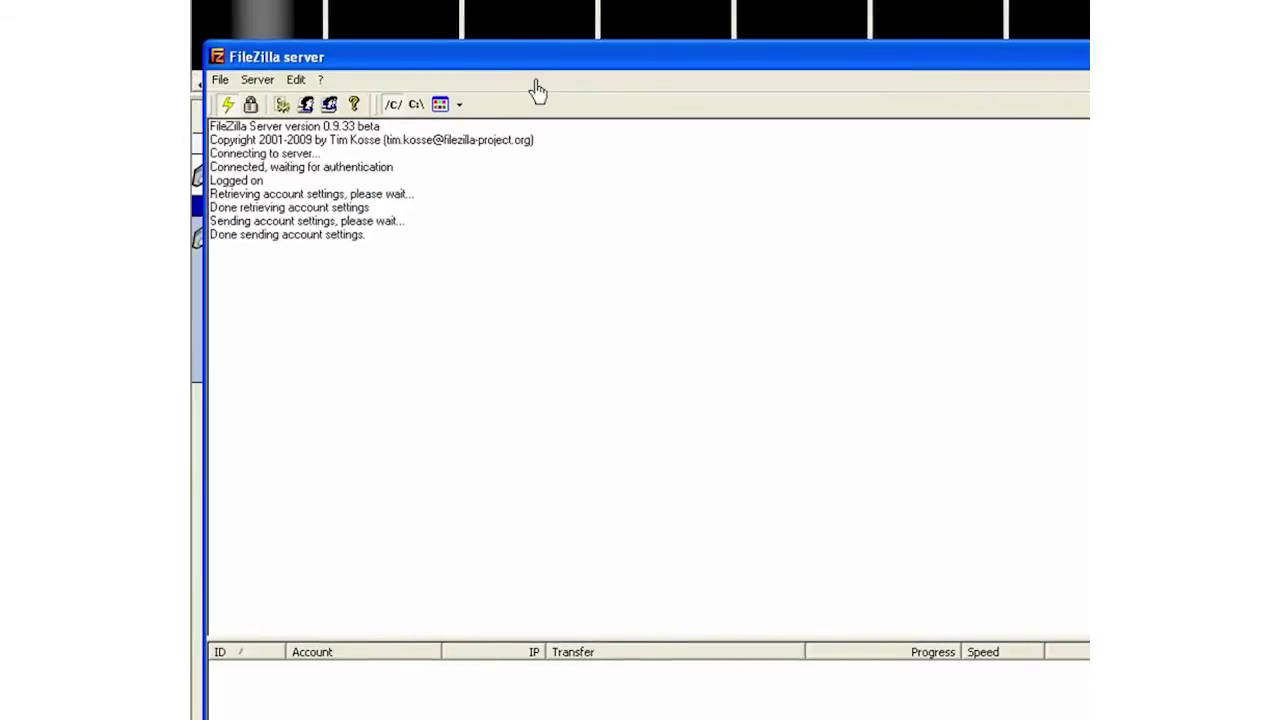
# Back in IVC Studio, add a Send to FTP step after the Grab step
pyautogui.click(717, 14)
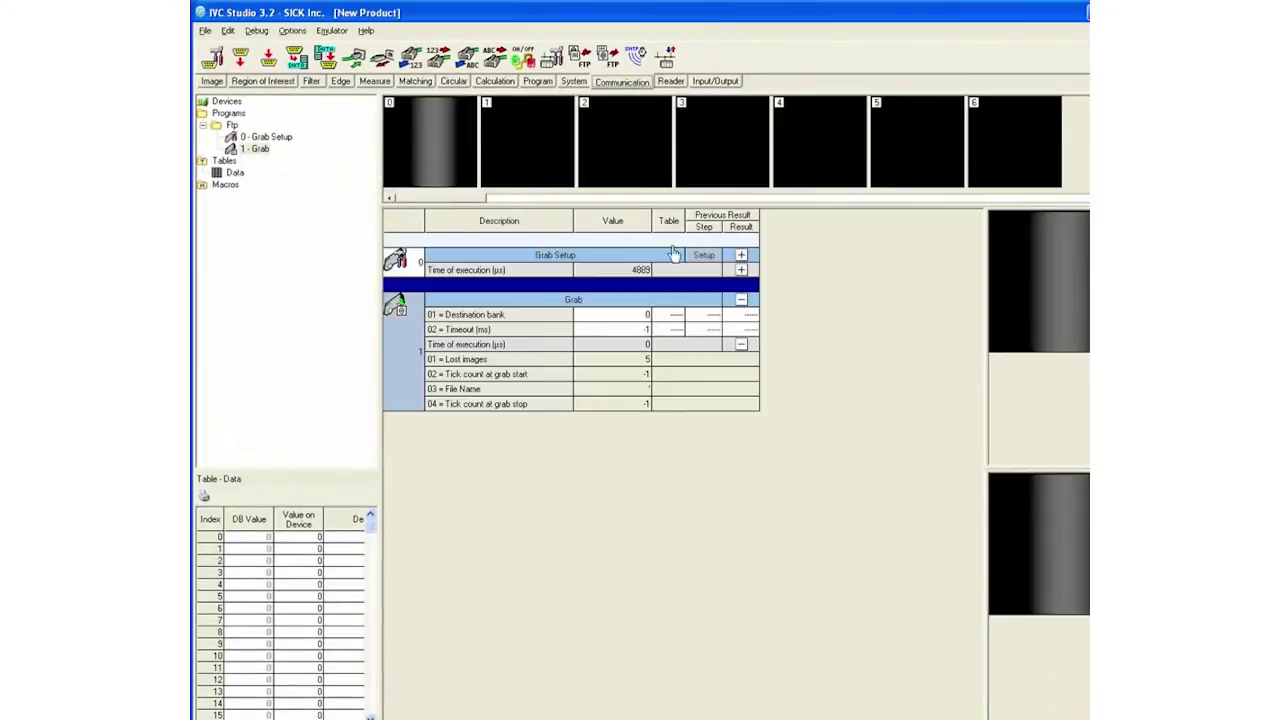
pyautogui.click(611, 64)
pyautogui.click(740, 340)
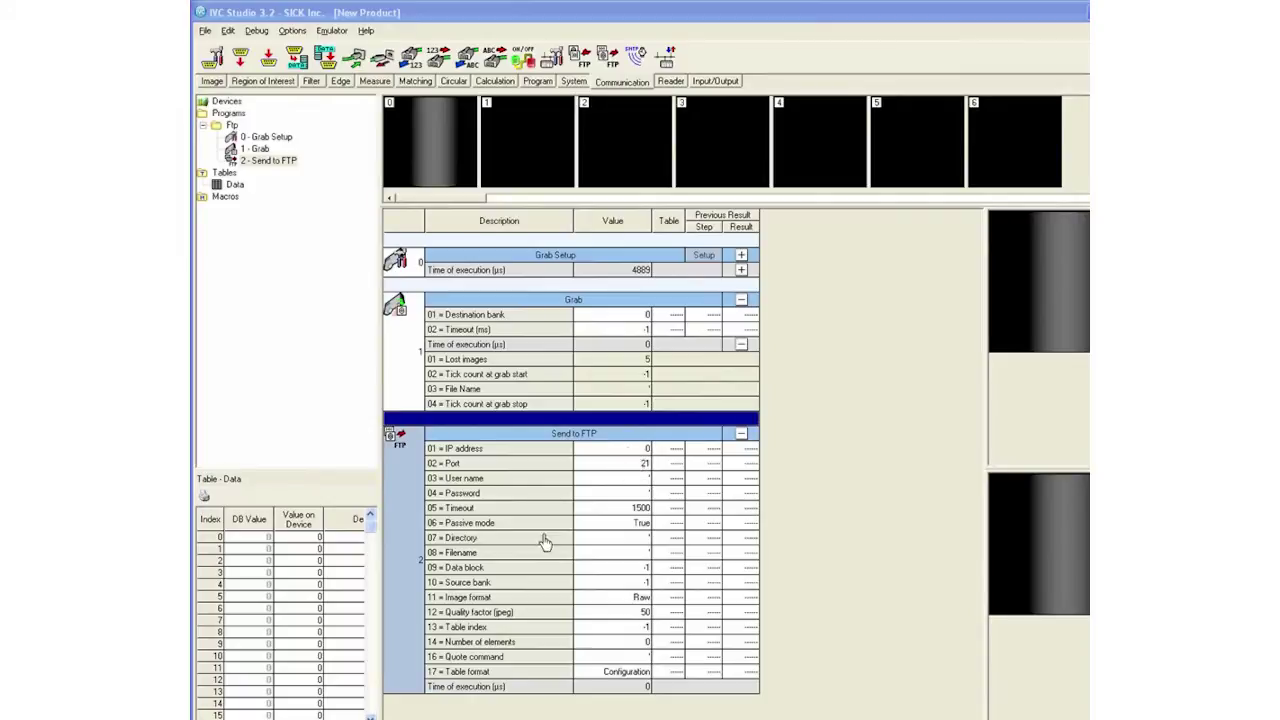
# Run ipconfig/all in a cmd console to find this PC's IP address, 10.100.9.216
pyautogui.press('super')
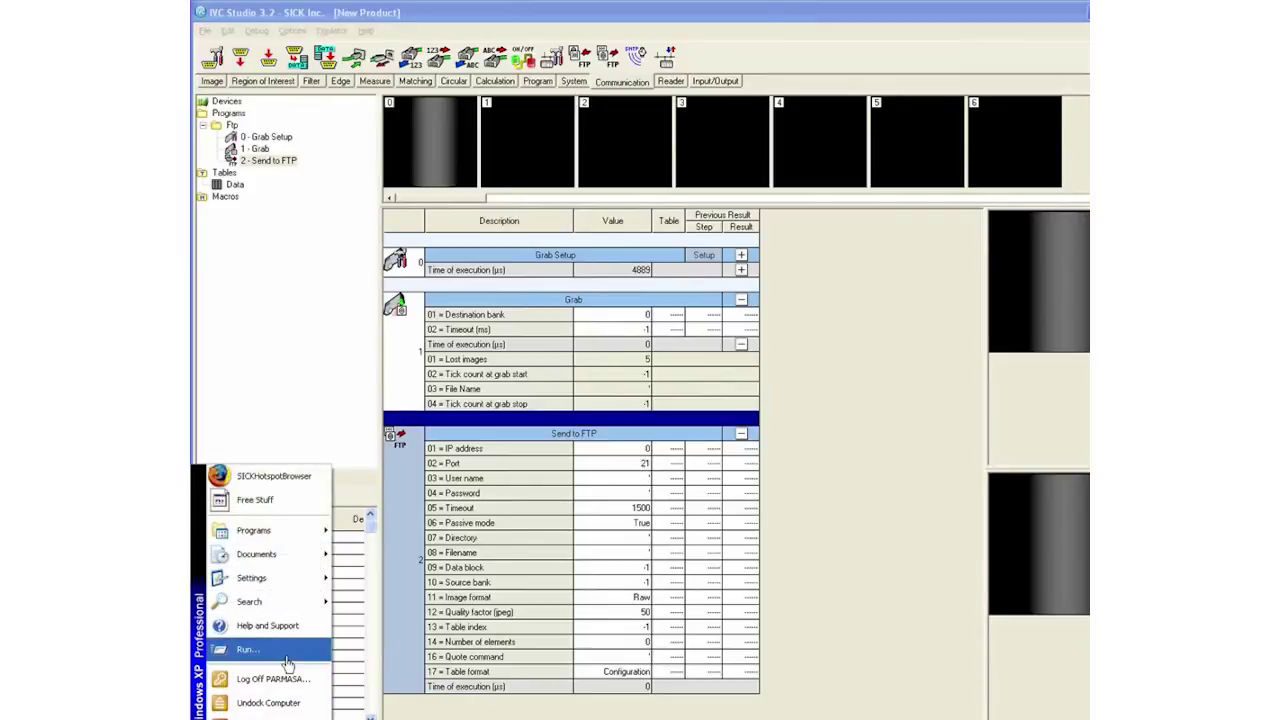
pyautogui.click(284, 648)
pyautogui.press('Return')
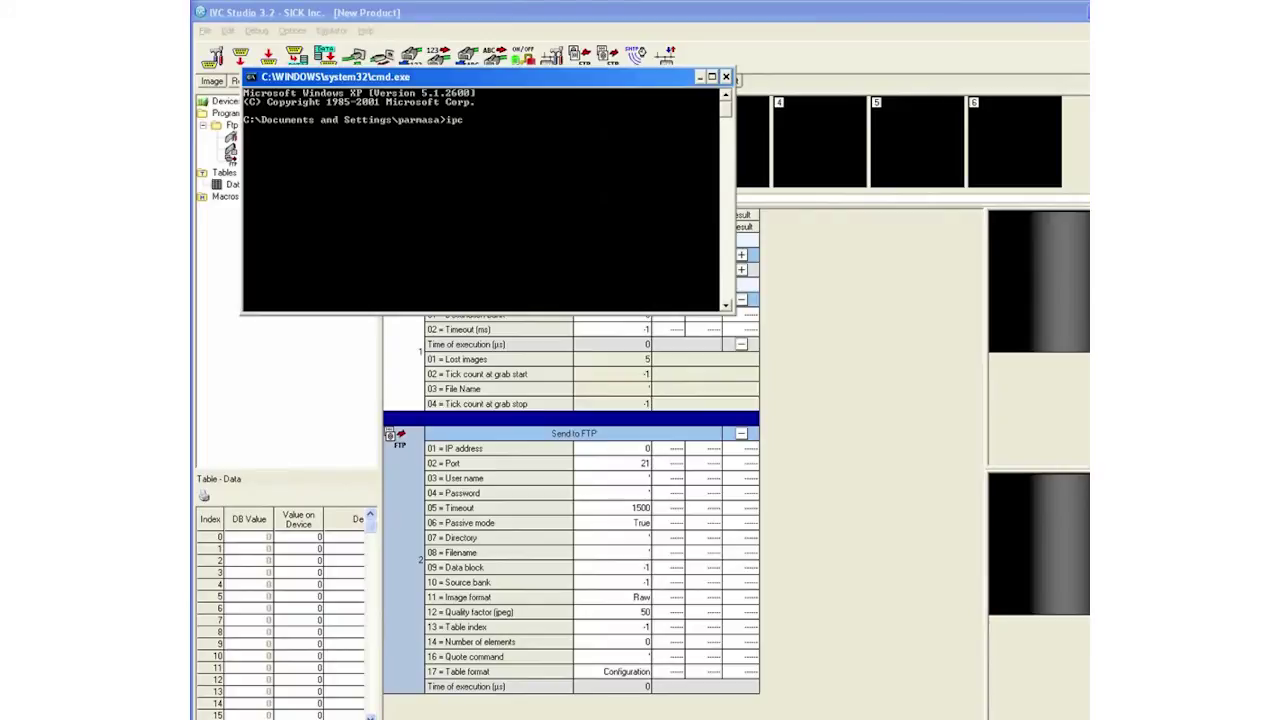
pyautogui.write('ipconfig/all')
pyautogui.press('Return')
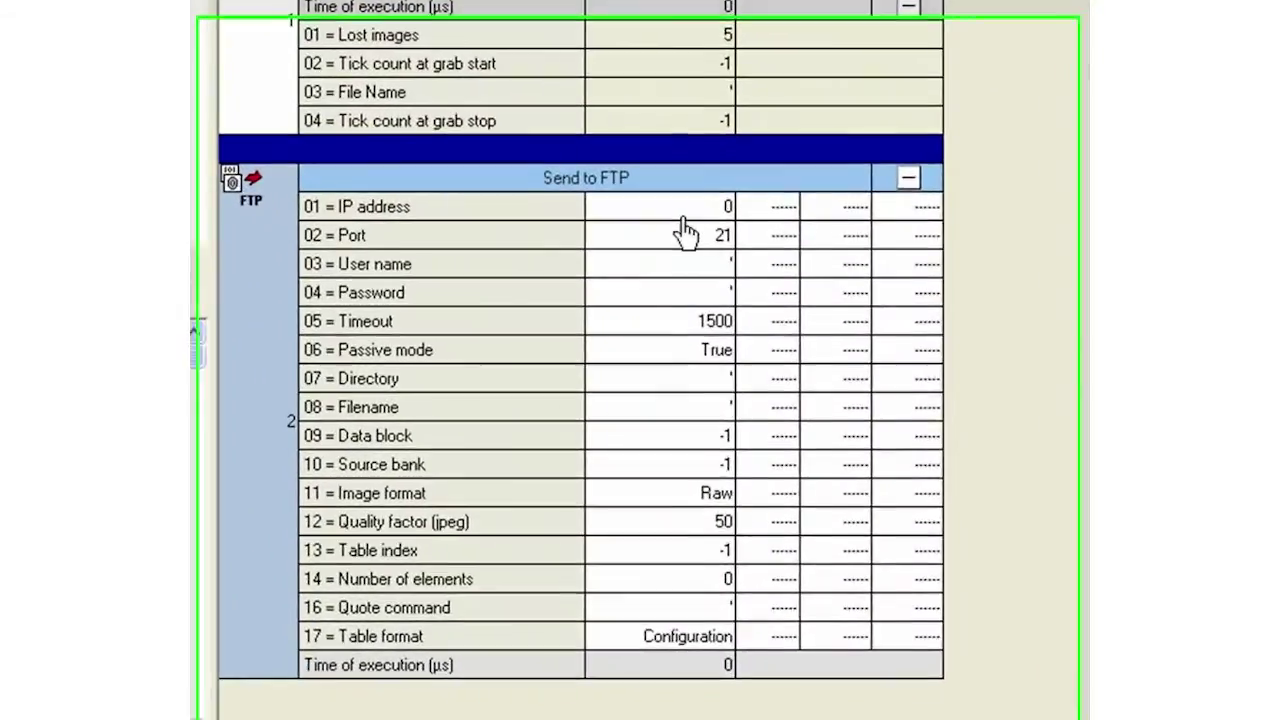
# Set the Send to FTP IP address to 10.100.9.216
pyautogui.click(717, 206)
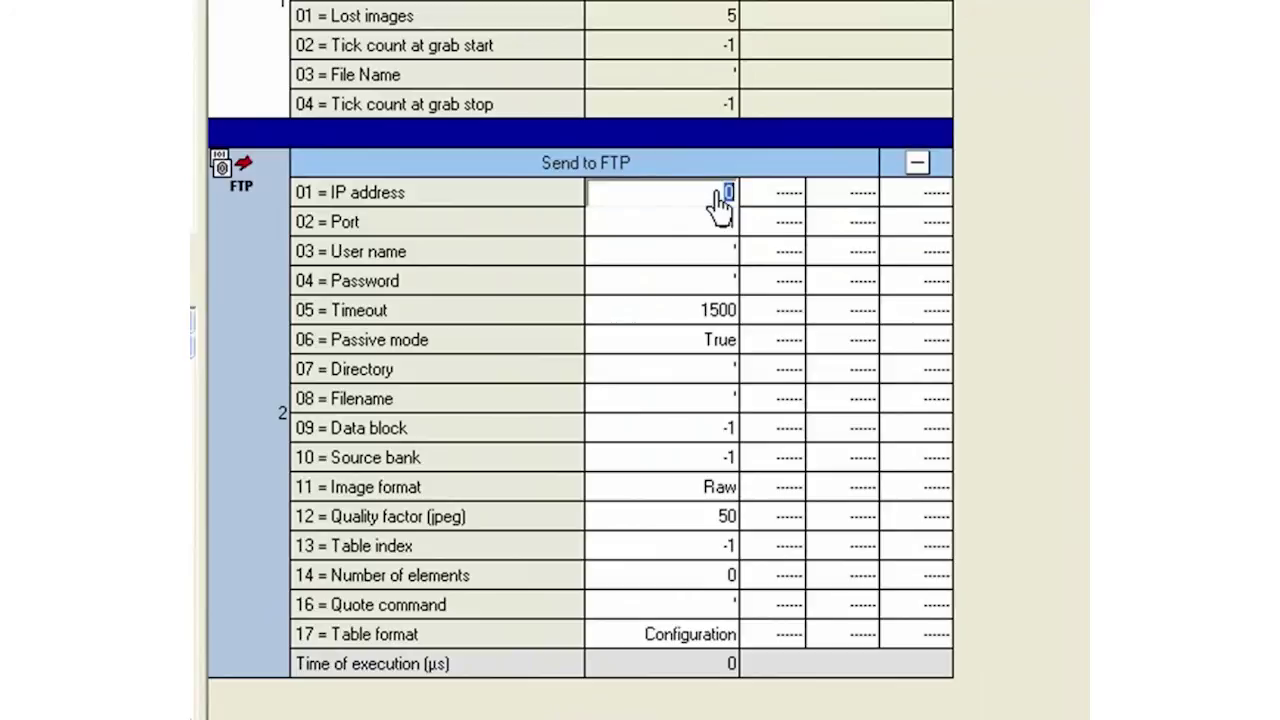
pyautogui.write('10.100.9.216')
pyautogui.press('Return')
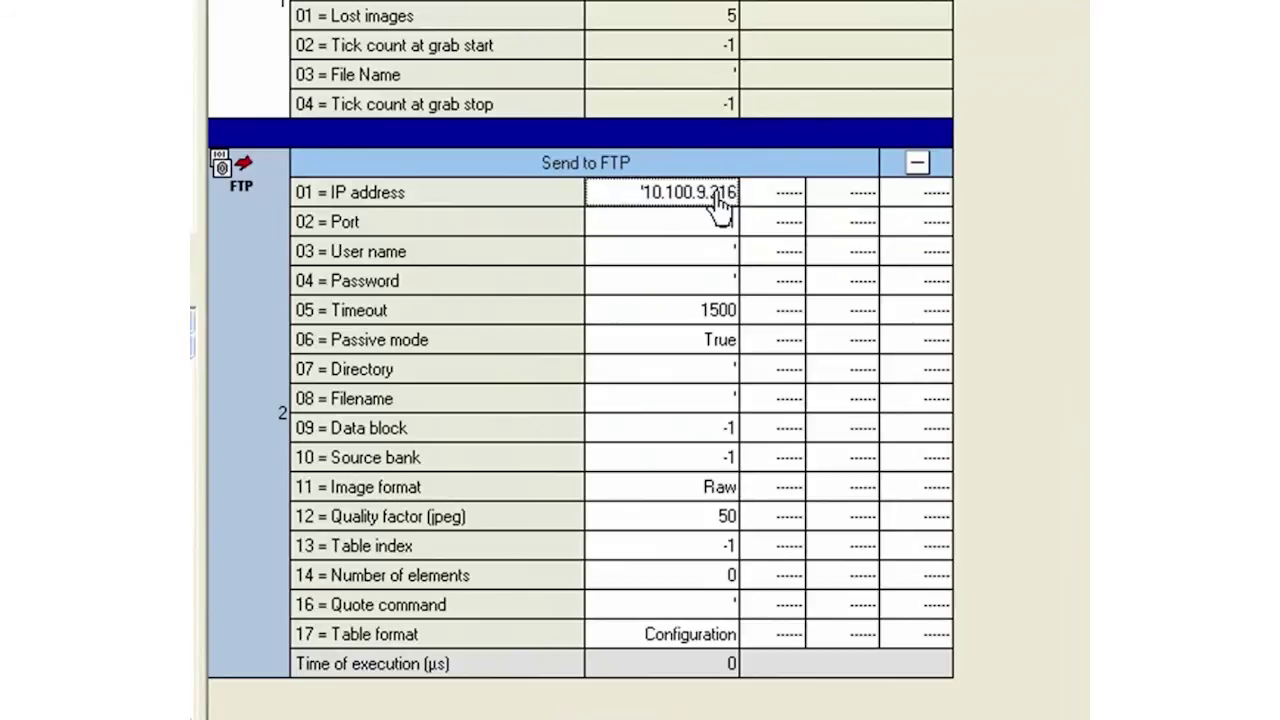
# Enter the FTP account's user name in the User name parameter
pyautogui.click(725, 260)
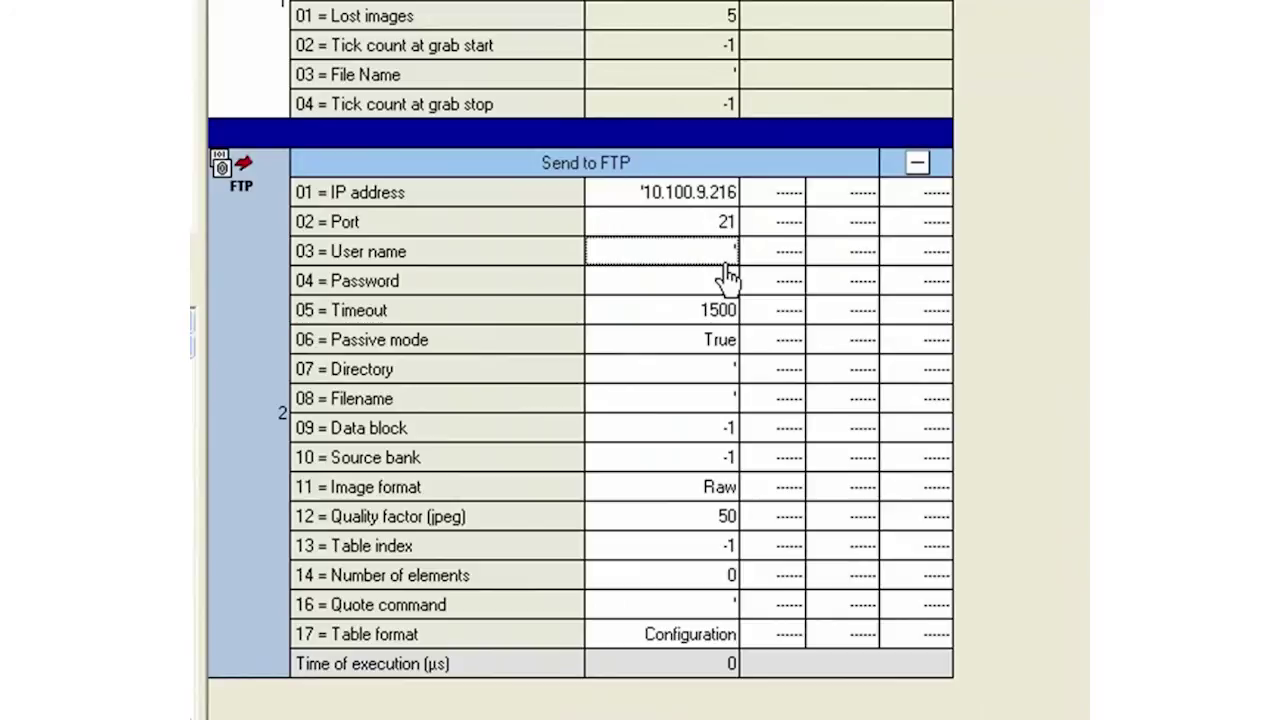
pyautogui.write('parmasa')
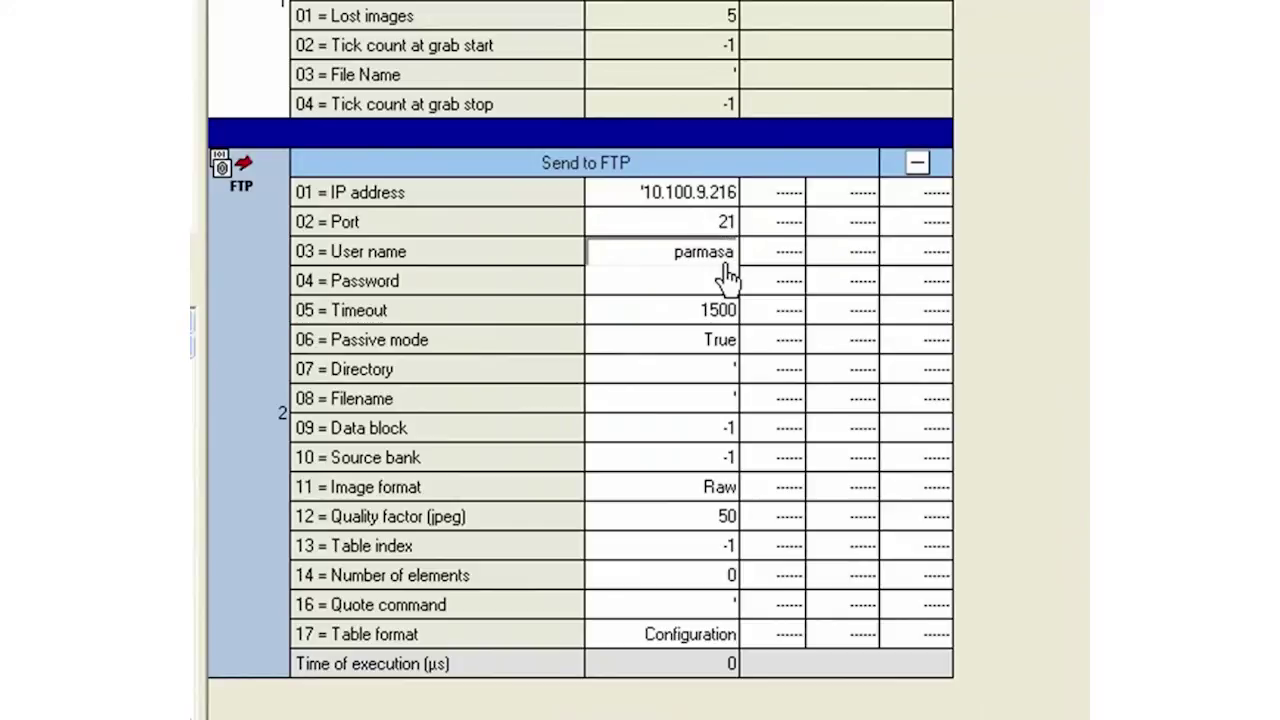
pyautogui.press('Escape')
pyautogui.write('parmasa')
pyautogui.press('Return')
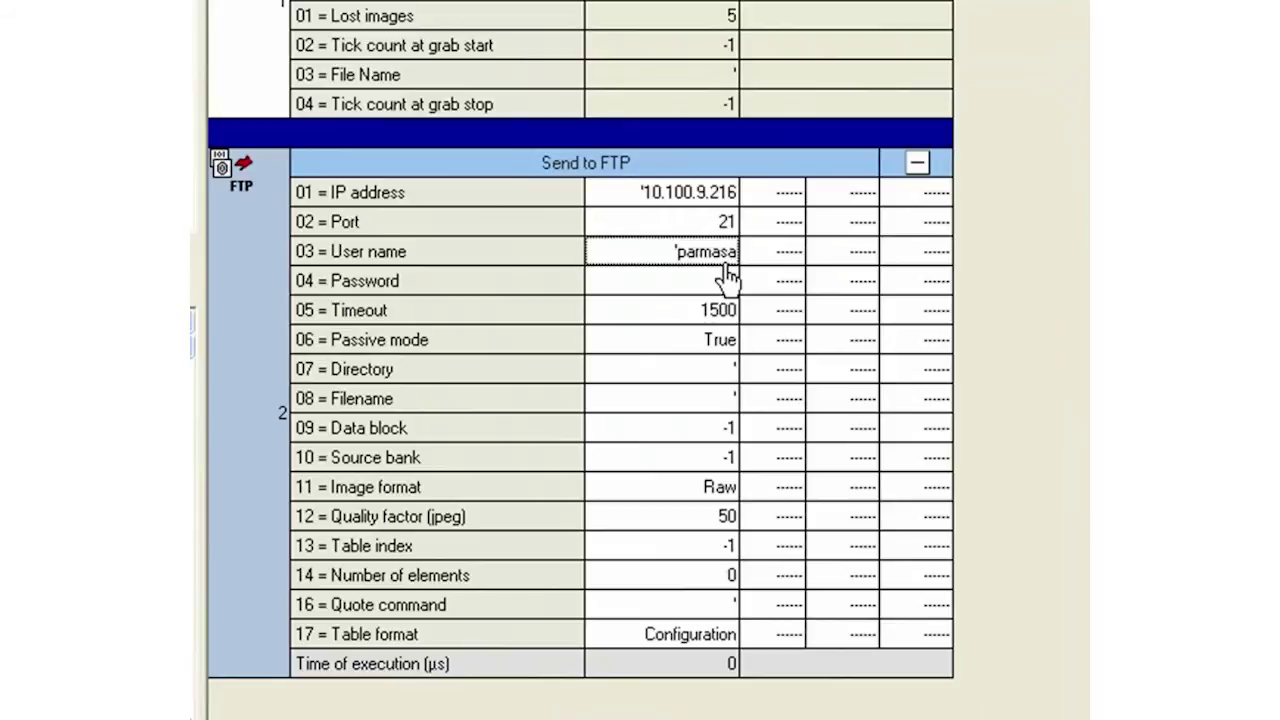
# Set Directory to 'IVC Images', Filename to 'test' and Source bank to 0
pyautogui.click(697, 381)
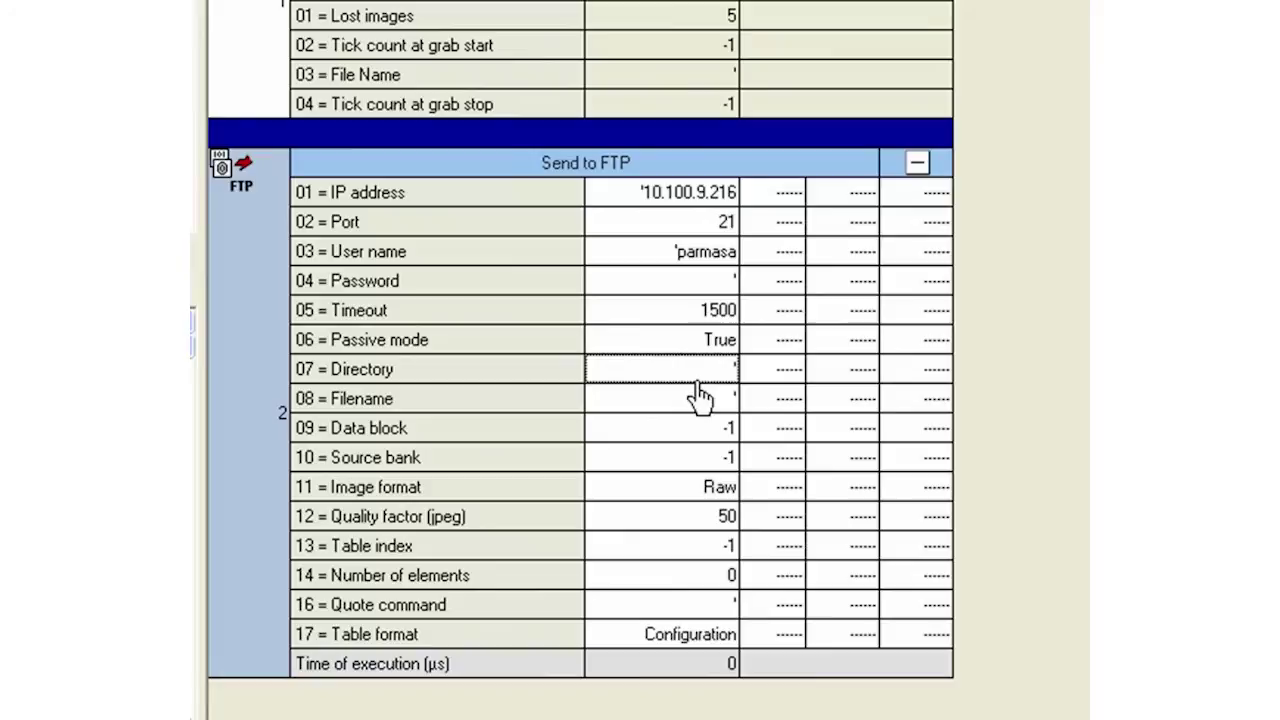
pyautogui.click(697, 381)
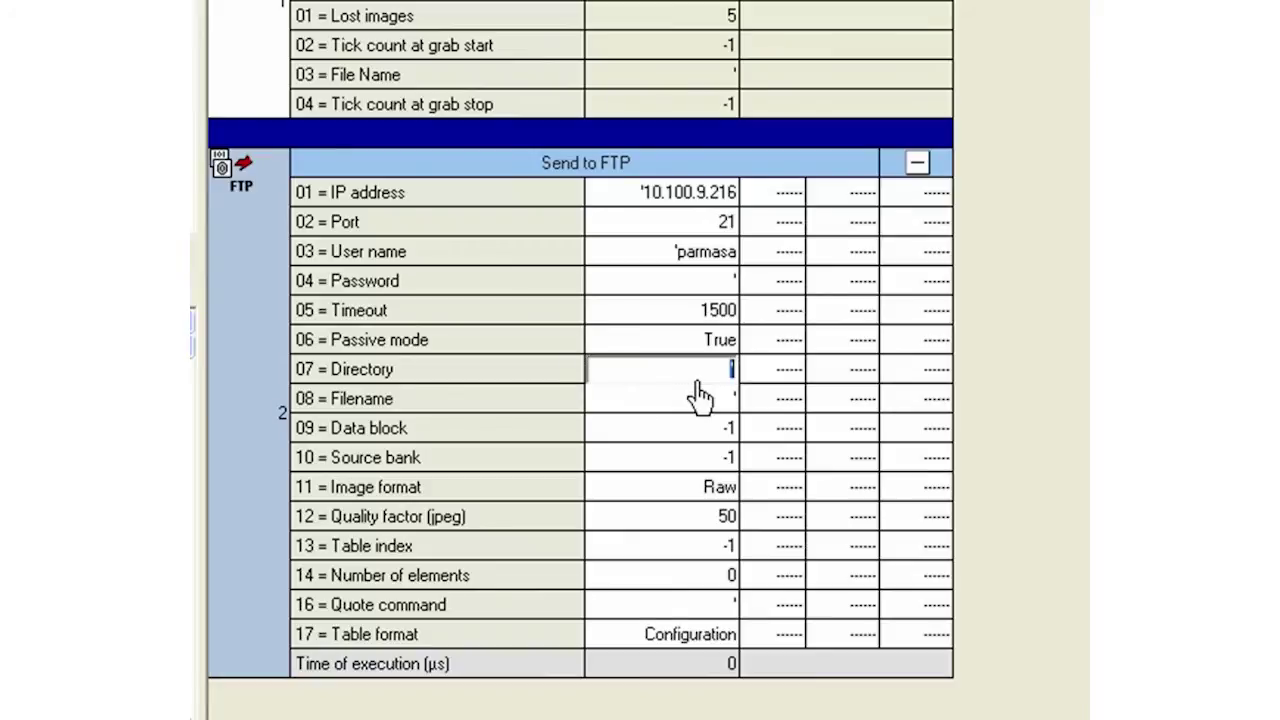
pyautogui.write('IVC Image')
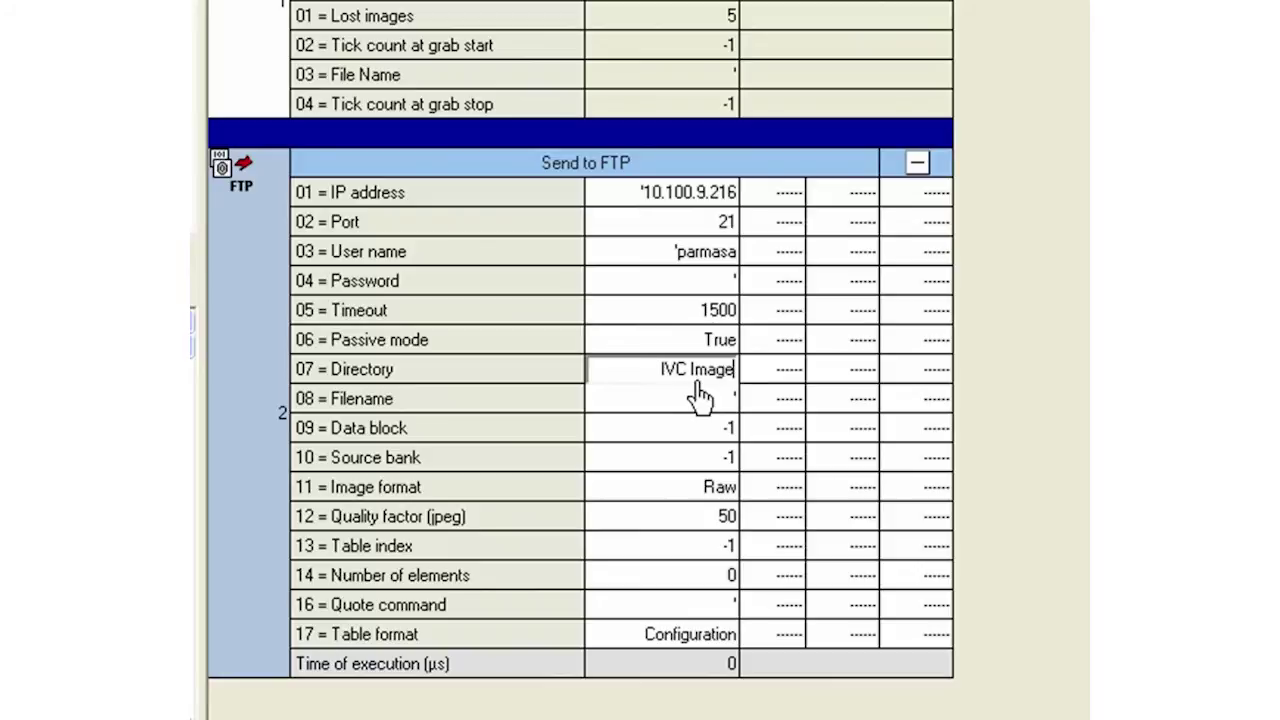
pyautogui.write('s')
pyautogui.press('Return')
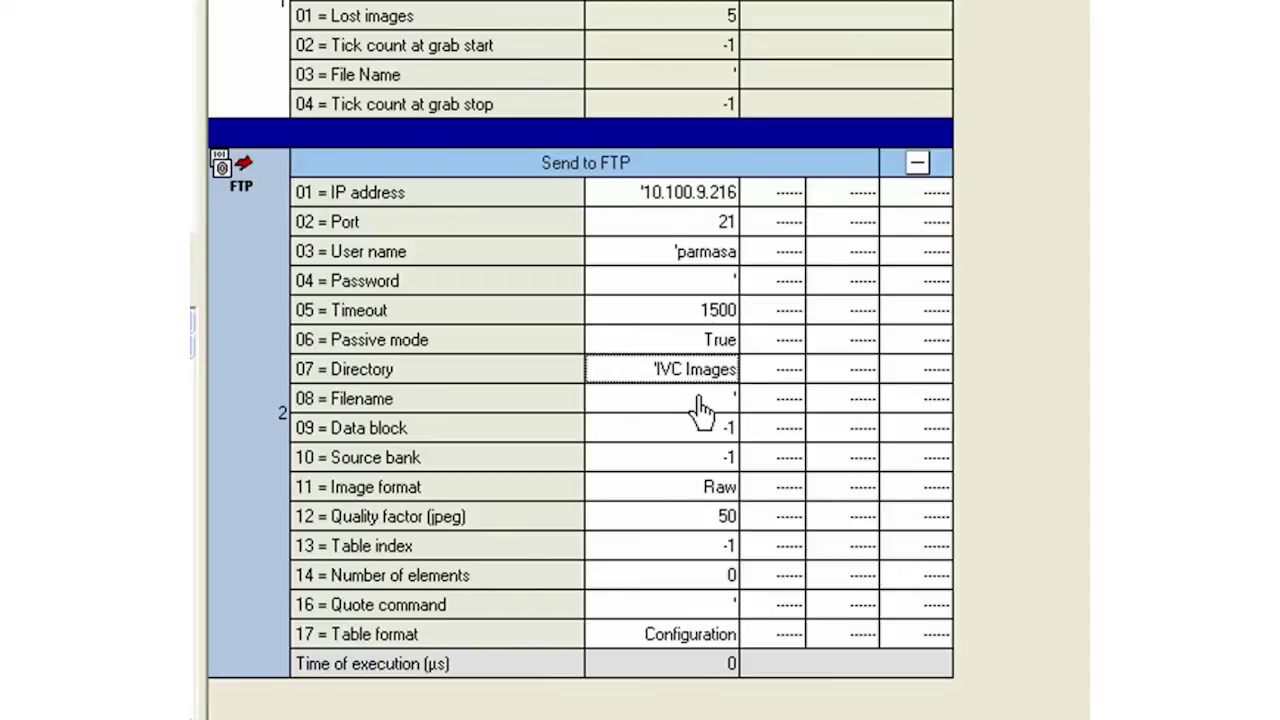
pyautogui.click(702, 408)
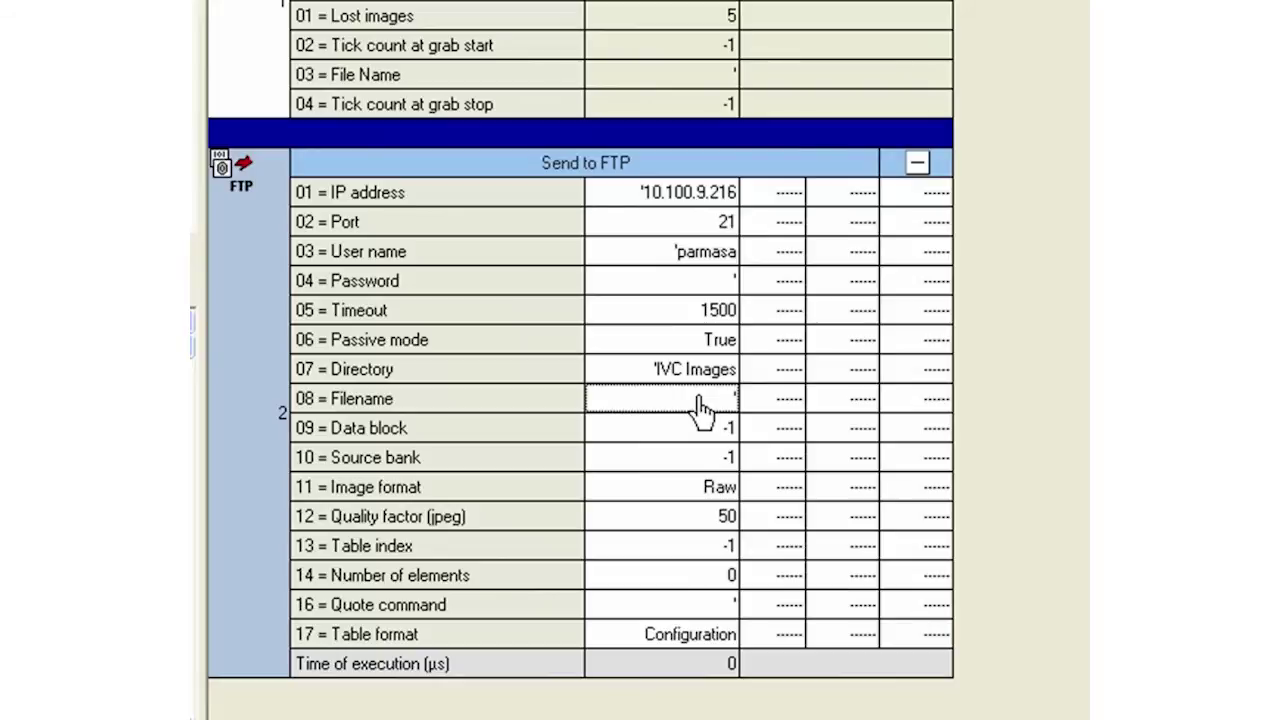
pyautogui.write('test')
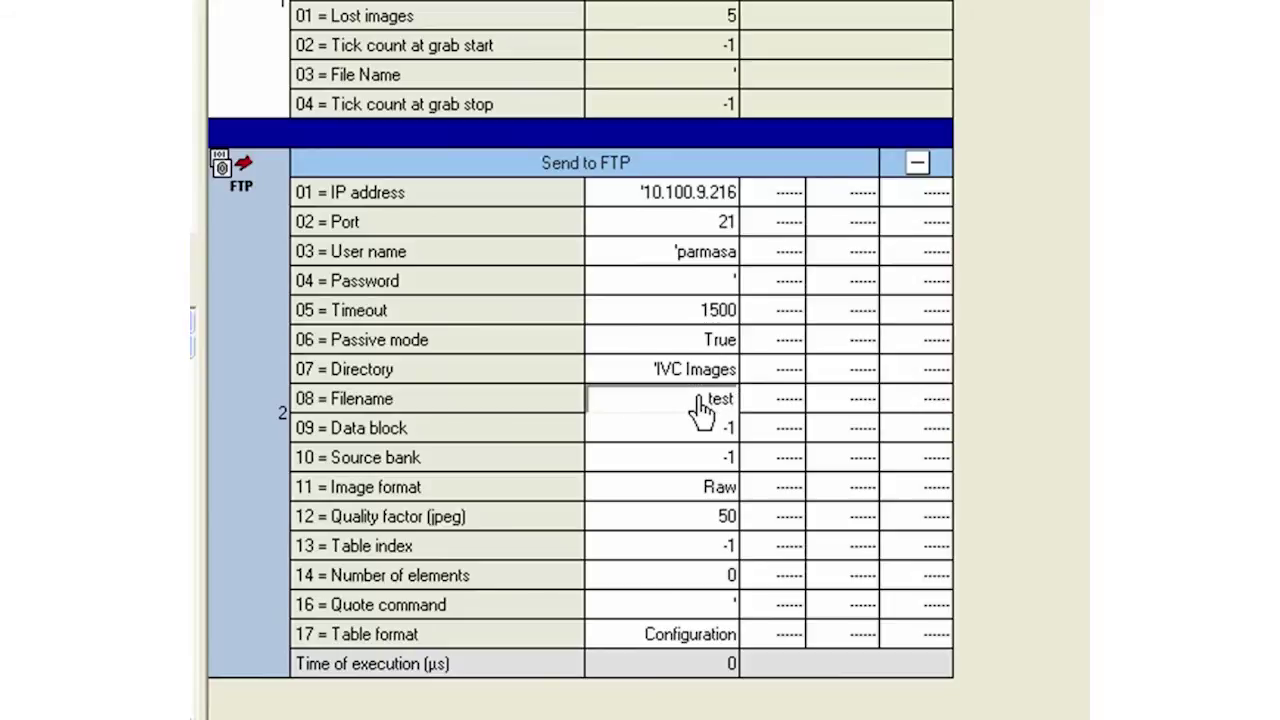
pyautogui.press('Return')
pyautogui.click(688, 462)
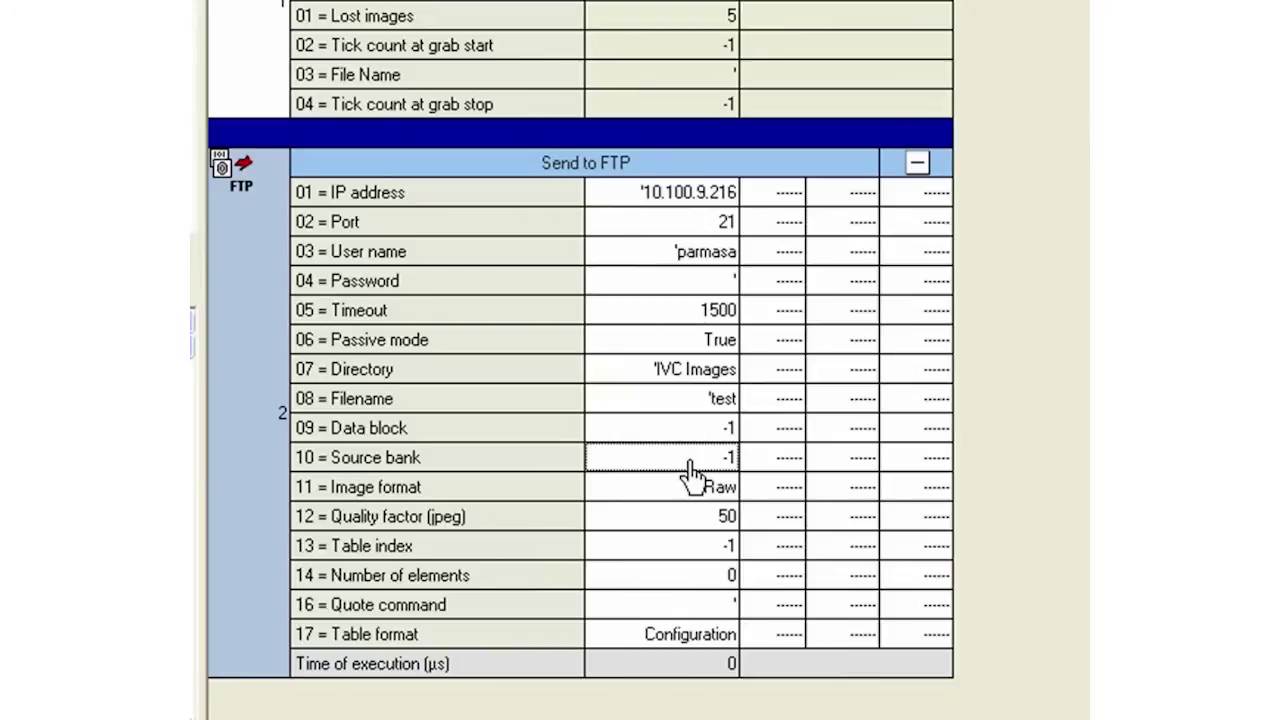
pyautogui.write('0')
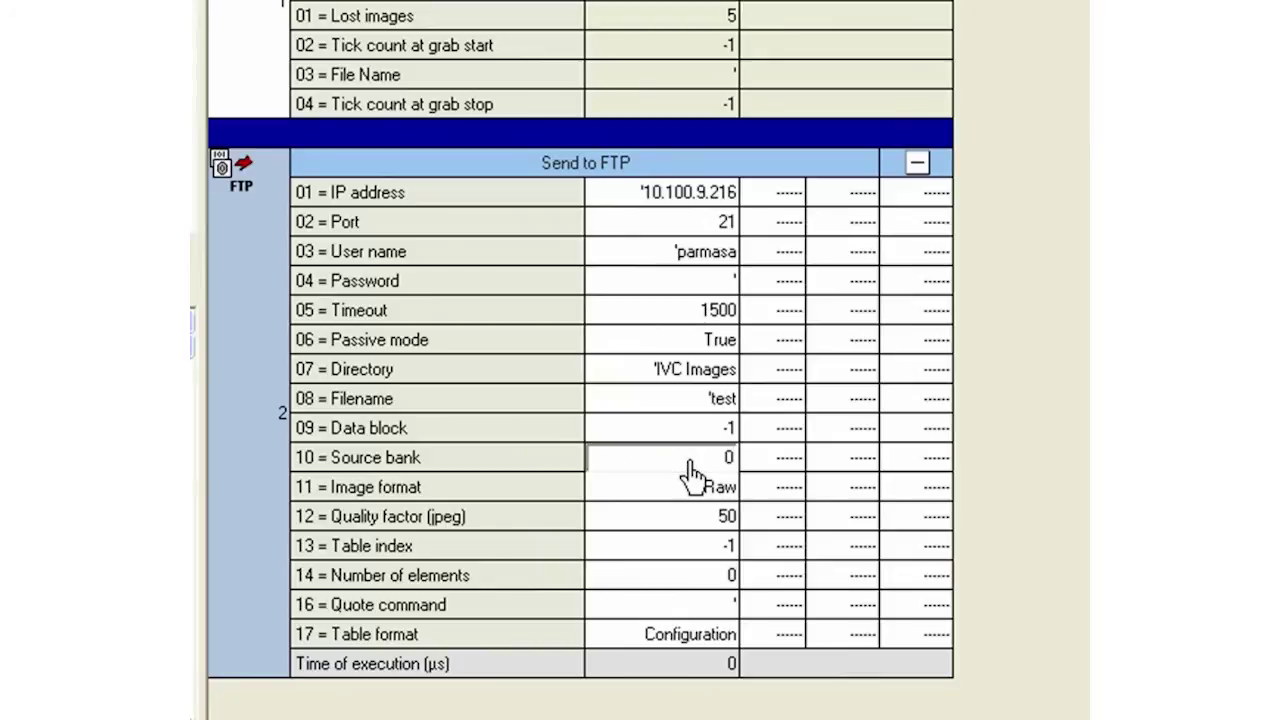
pyautogui.press('Return')
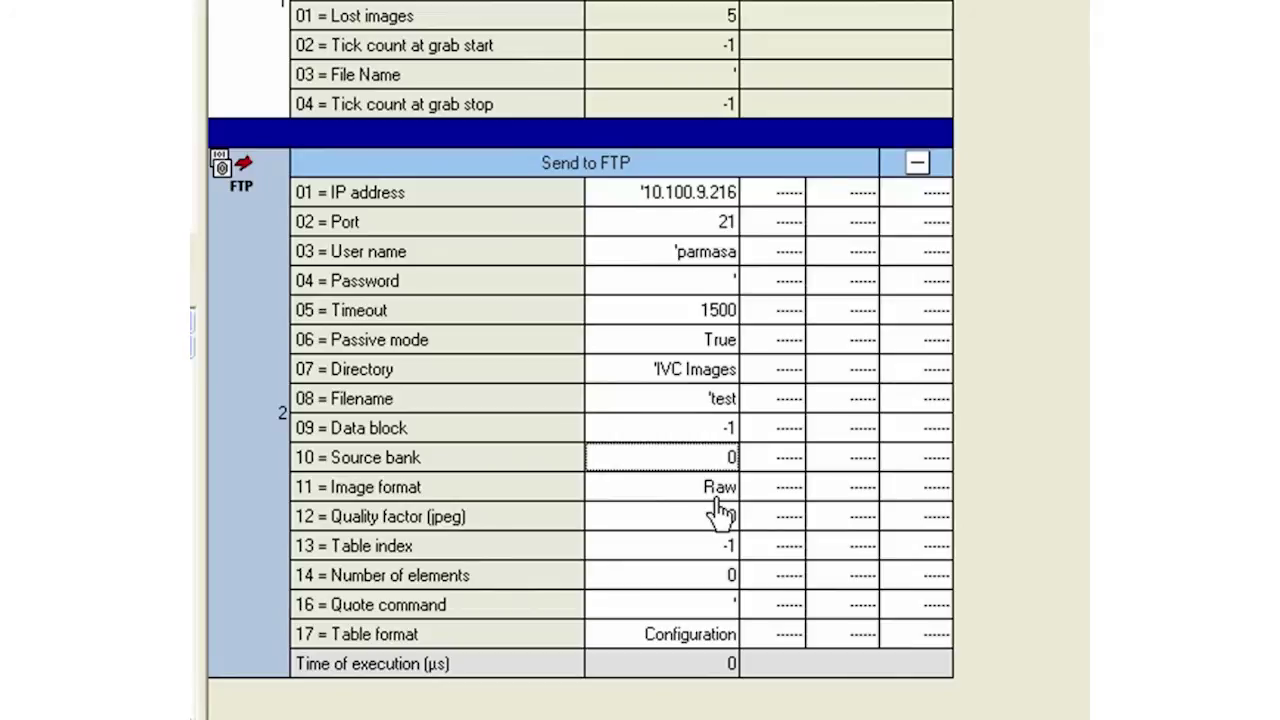
# Change the Image format from Raw to Jpeg grayscale and commit the choice
pyautogui.click(718, 498)
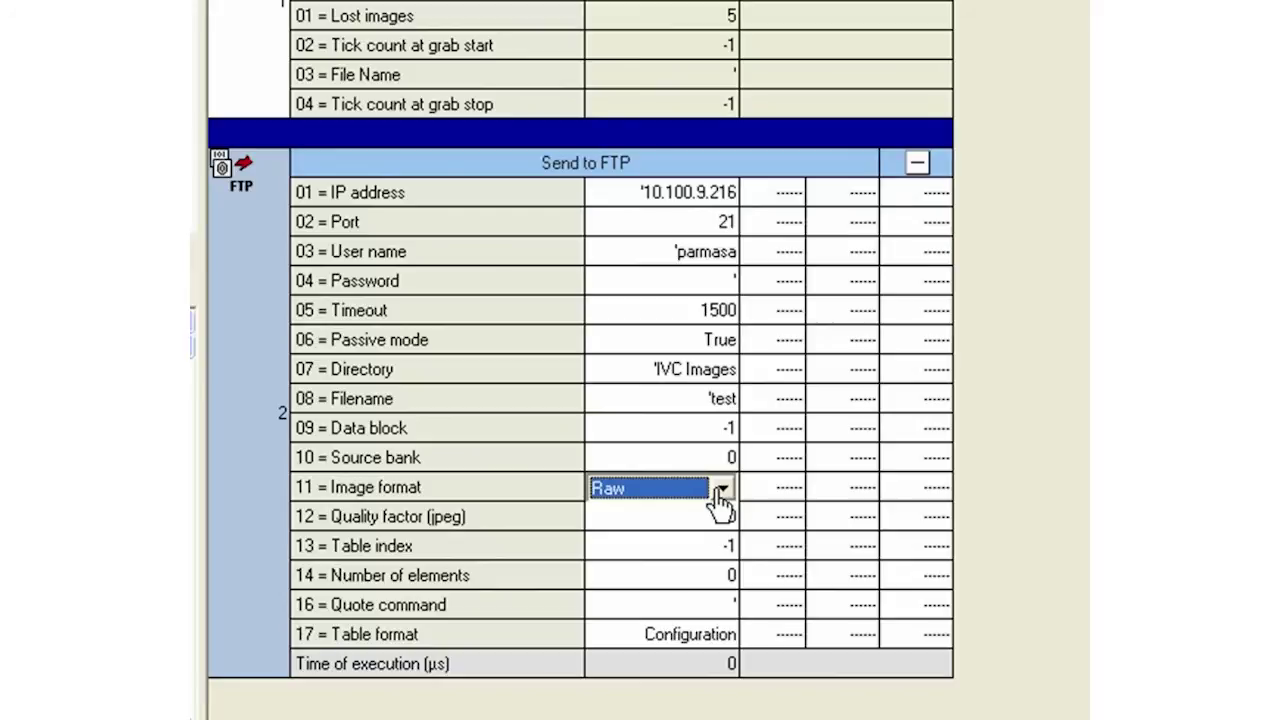
pyautogui.click(719, 492)
pyautogui.click(692, 555)
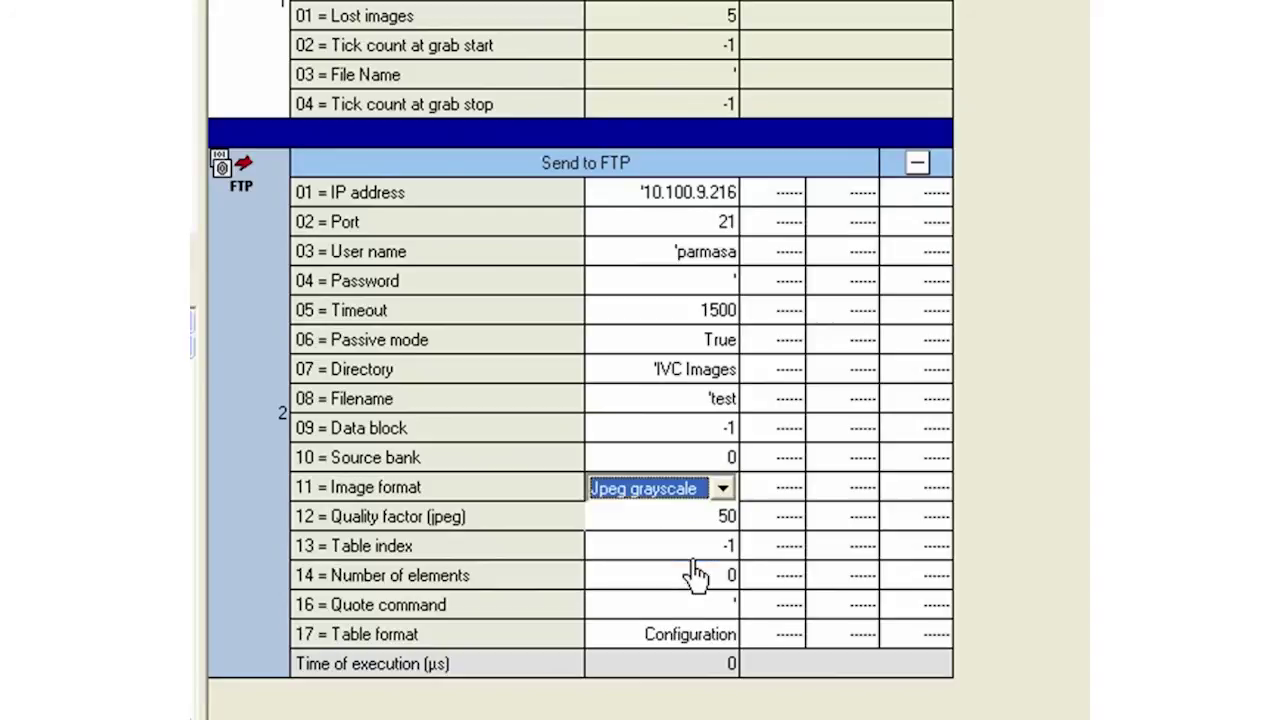
pyautogui.click(726, 140)
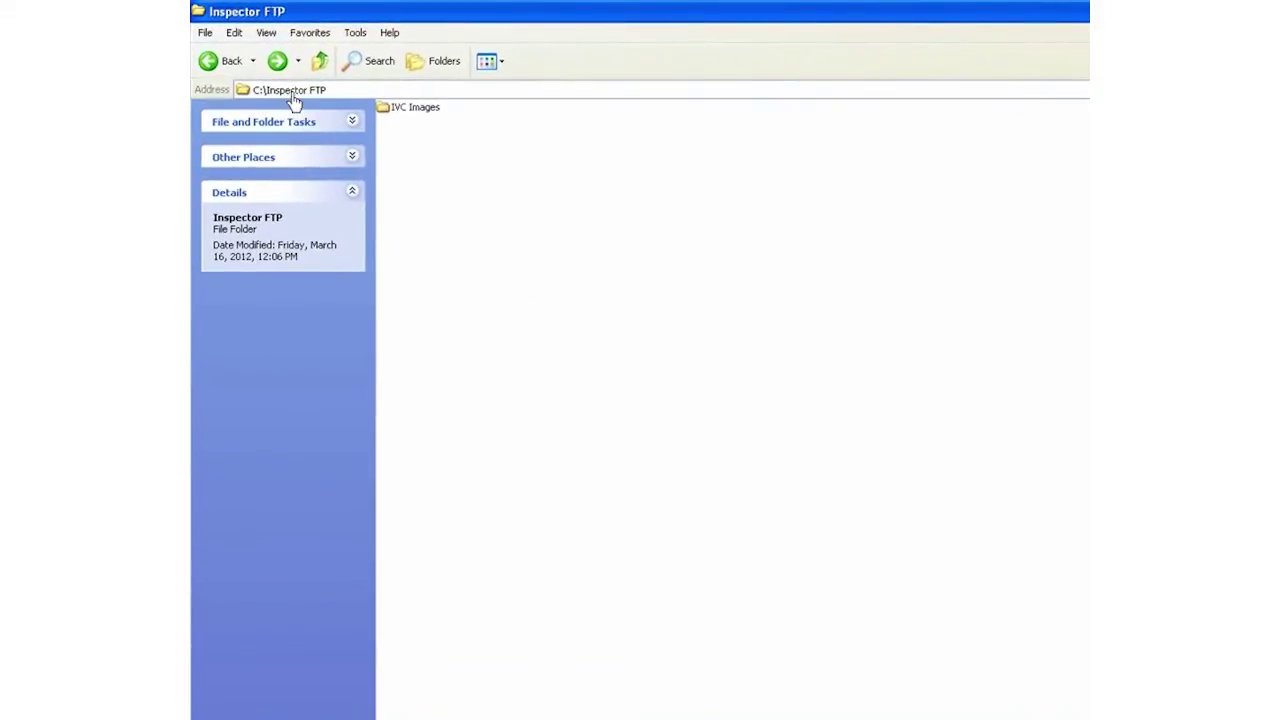
# Open the saved test file from C:\Inspector FTP\IVC Images in IrfanView
pyautogui.doubleClick(413, 116)
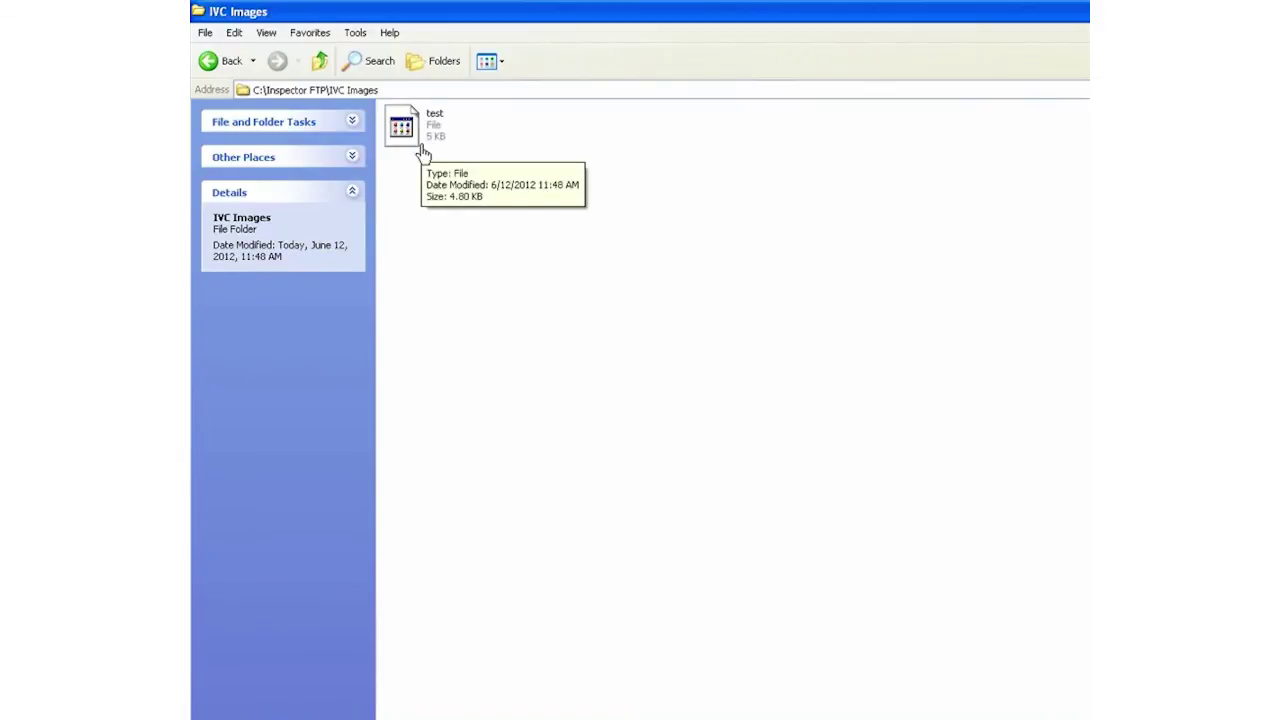
pyautogui.doubleClick(421, 148)
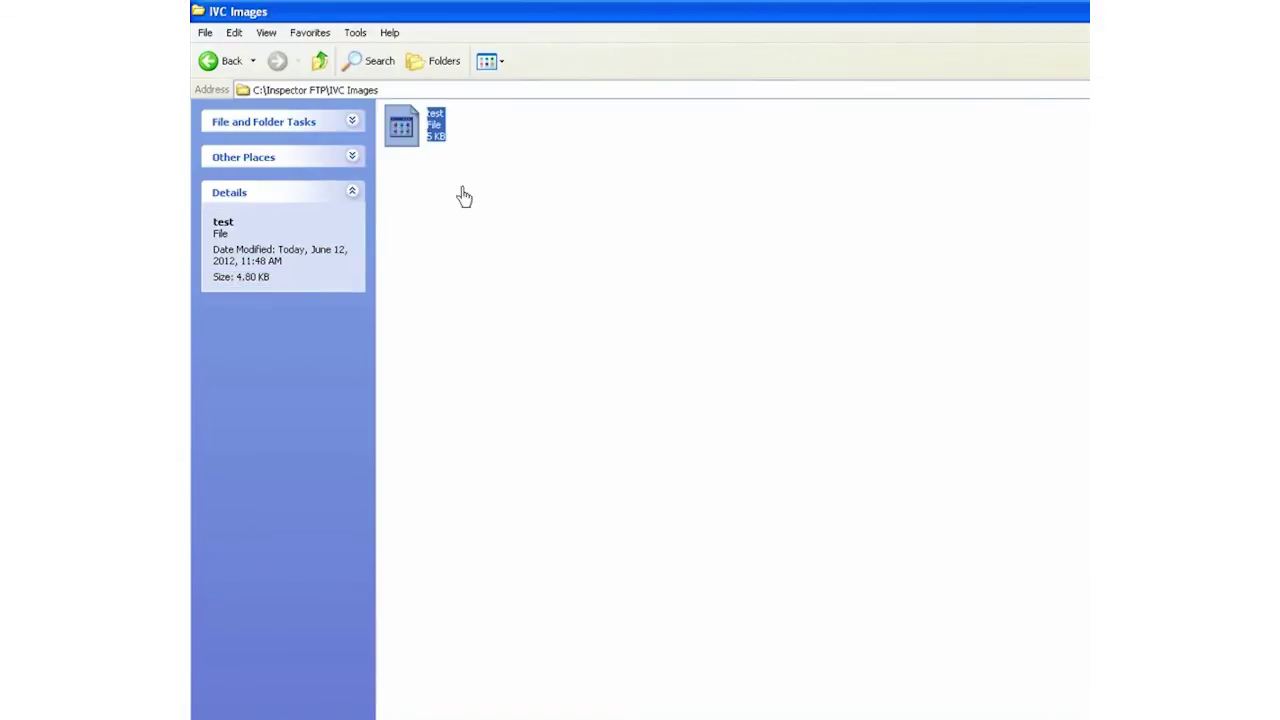
pyautogui.moveTo(891, 396); pyautogui.dragTo(891, 428)
pyautogui.doubleClick(660, 387)
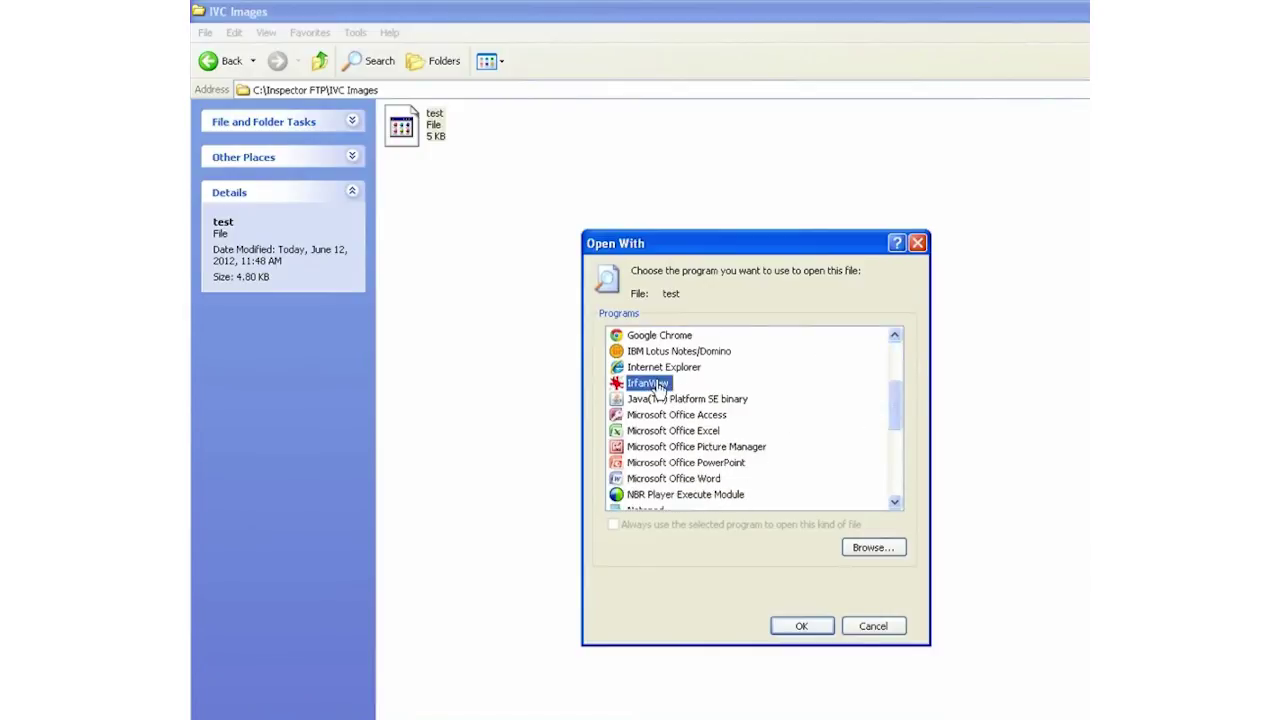